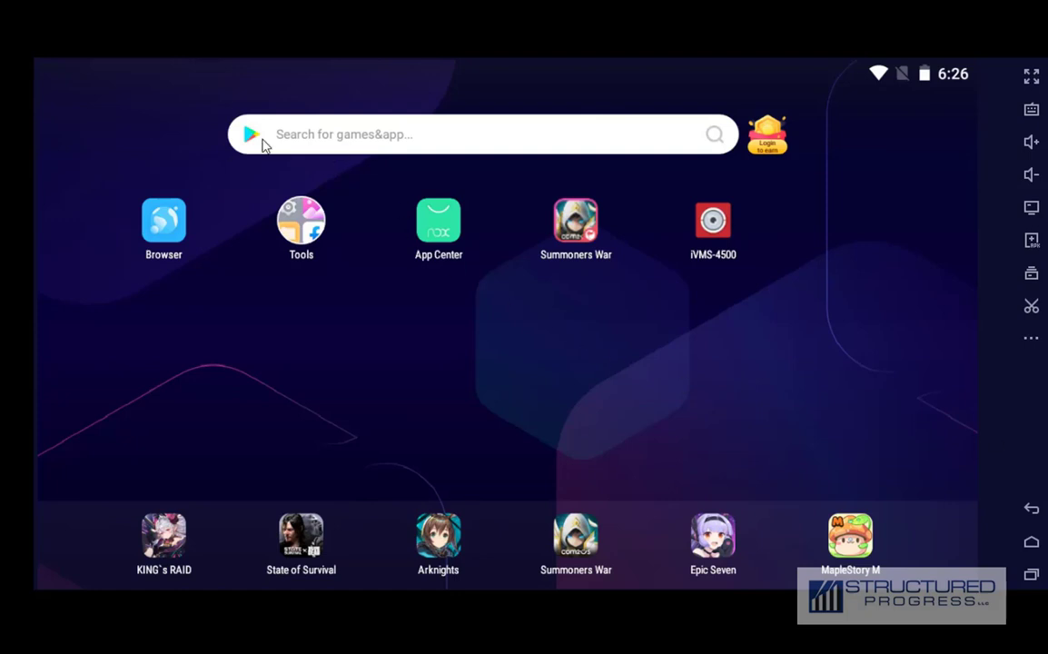
Search Google Play for Guarding Vision and install the app.
{"action": "left_click", "coordinate": [263, 143]}
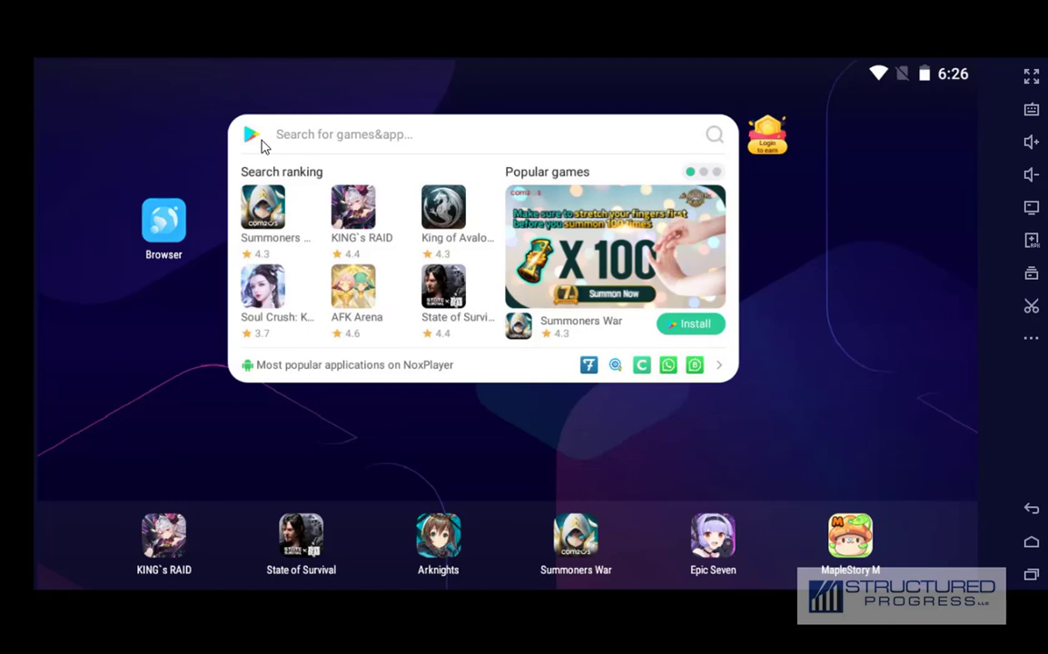
{"action": "type", "text": "guarding vision"}
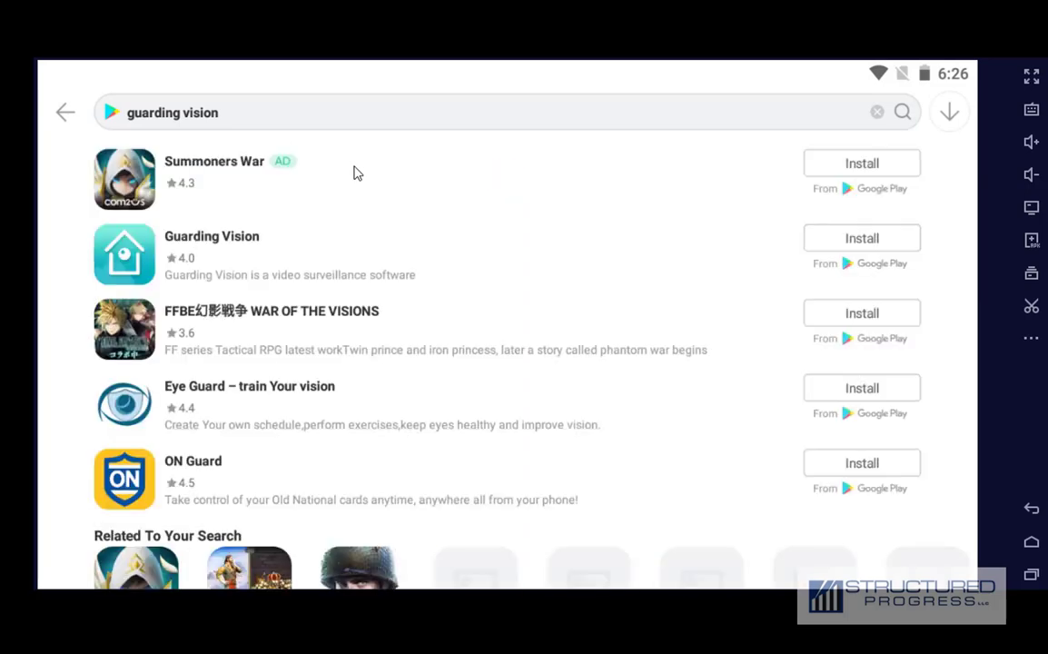
{"action": "left_click", "coordinate": [903, 243]}
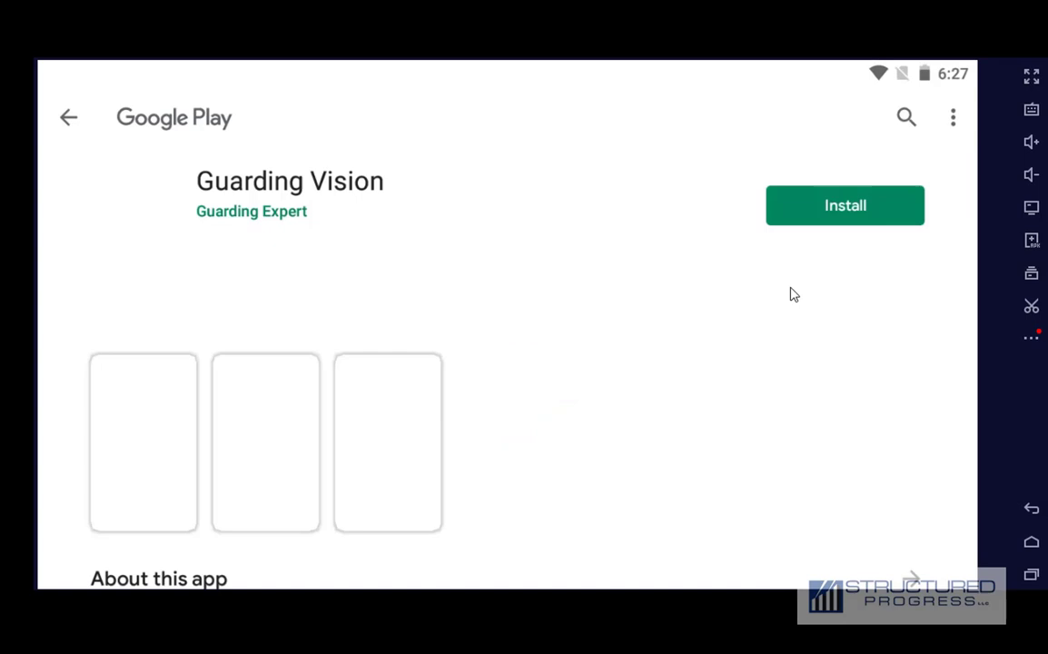
{"action": "left_click", "coordinate": [823, 214]}
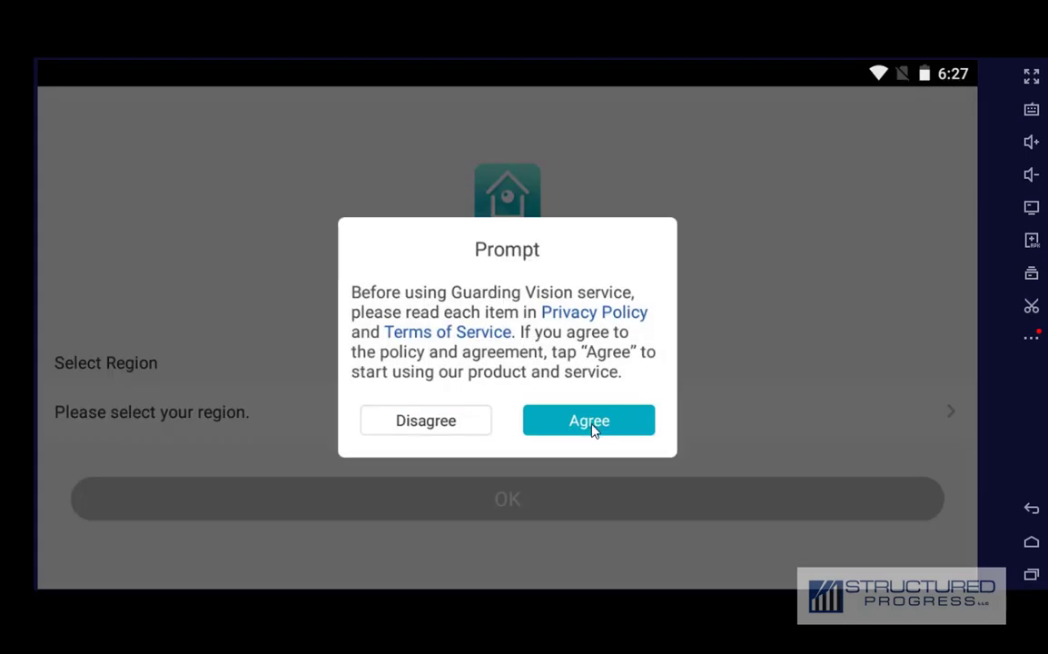
Agree to the startup terms, search the region list for 'usa', and confirm USA.
{"action": "left_click", "coordinate": [592, 423]}
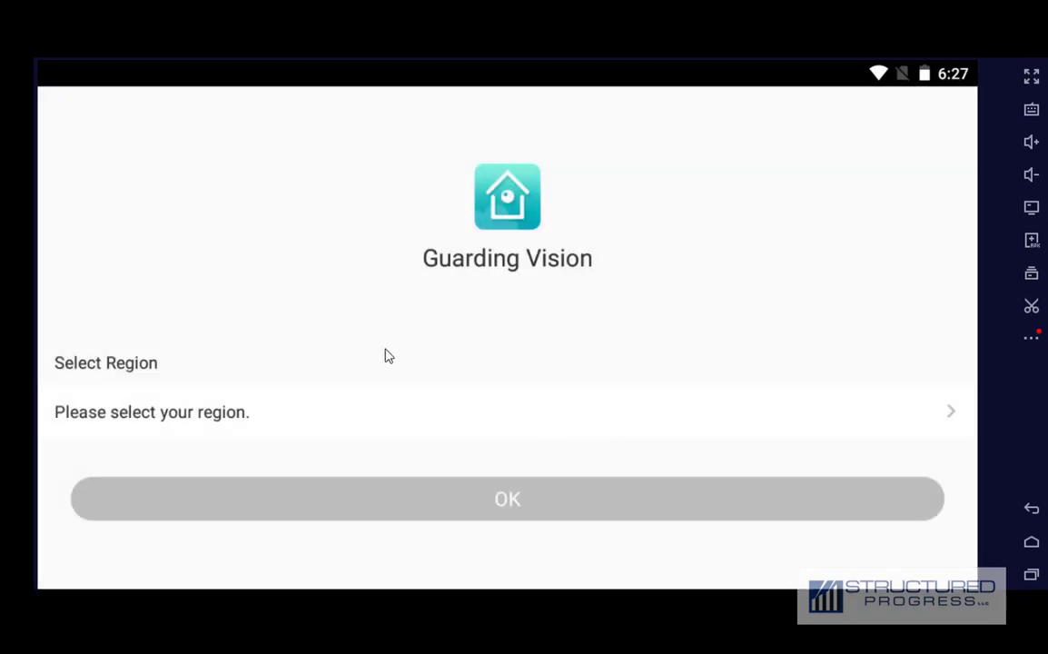
{"action": "left_click", "coordinate": [376, 420]}
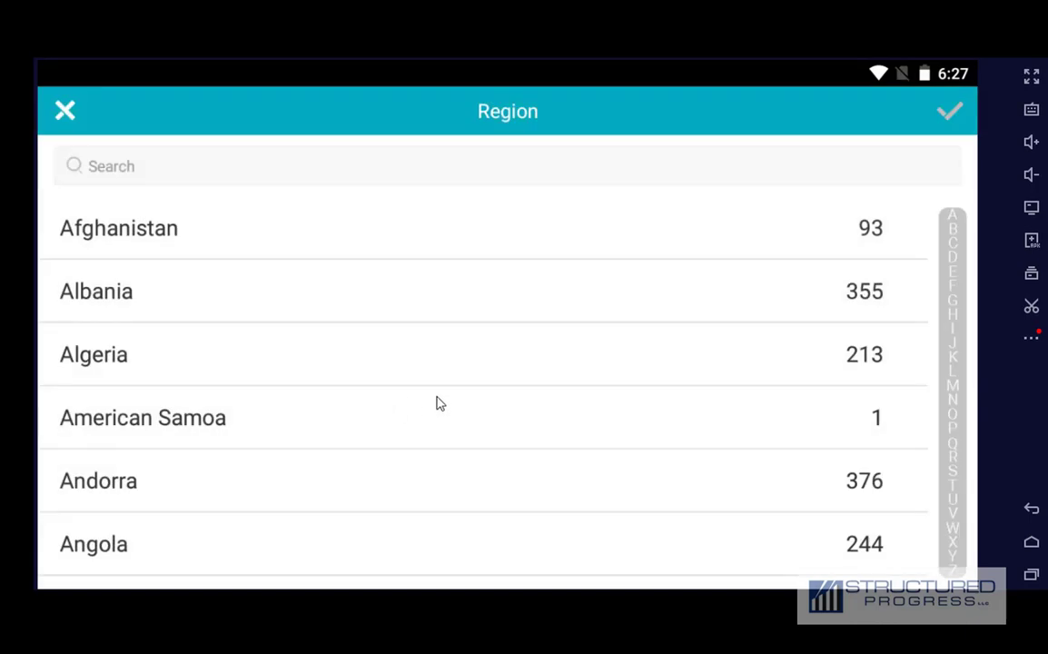
{"action": "scroll", "coordinate": [381, 466], "scroll_direction": "down", "scroll_amount": 3}
{"action": "scroll", "coordinate": [379, 466], "scroll_direction": "down", "scroll_amount": 2}
{"action": "left_click", "coordinate": [168, 184]}
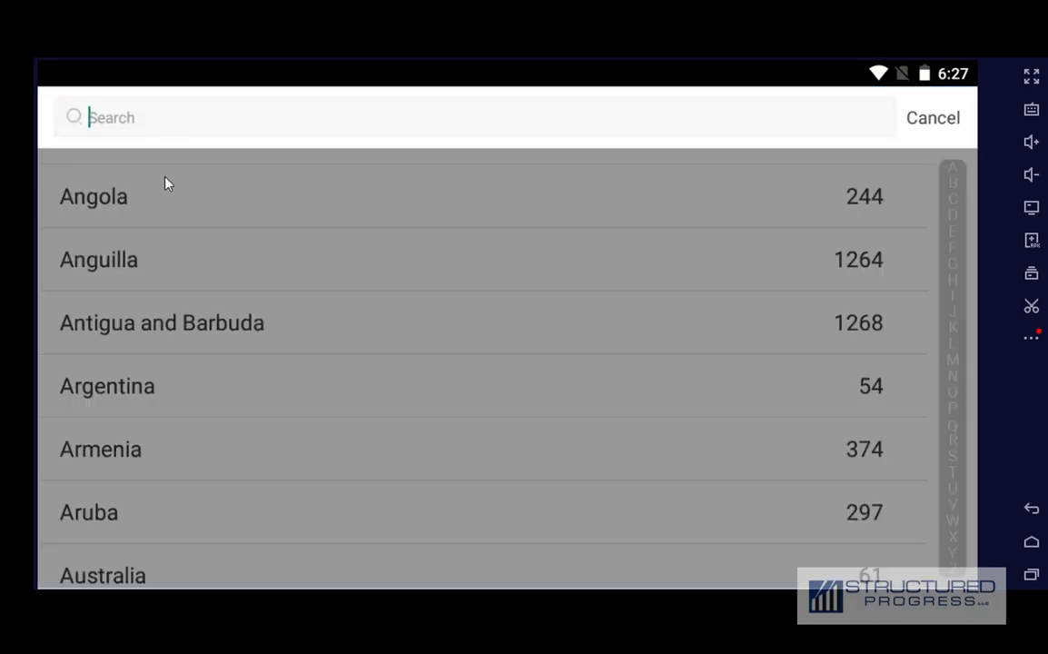
{"action": "type", "text": "yu"}
{"action": "key", "text": "BackSpace"}
{"action": "key", "text": "BackSpace"}
{"action": "type", "text": "usa"}
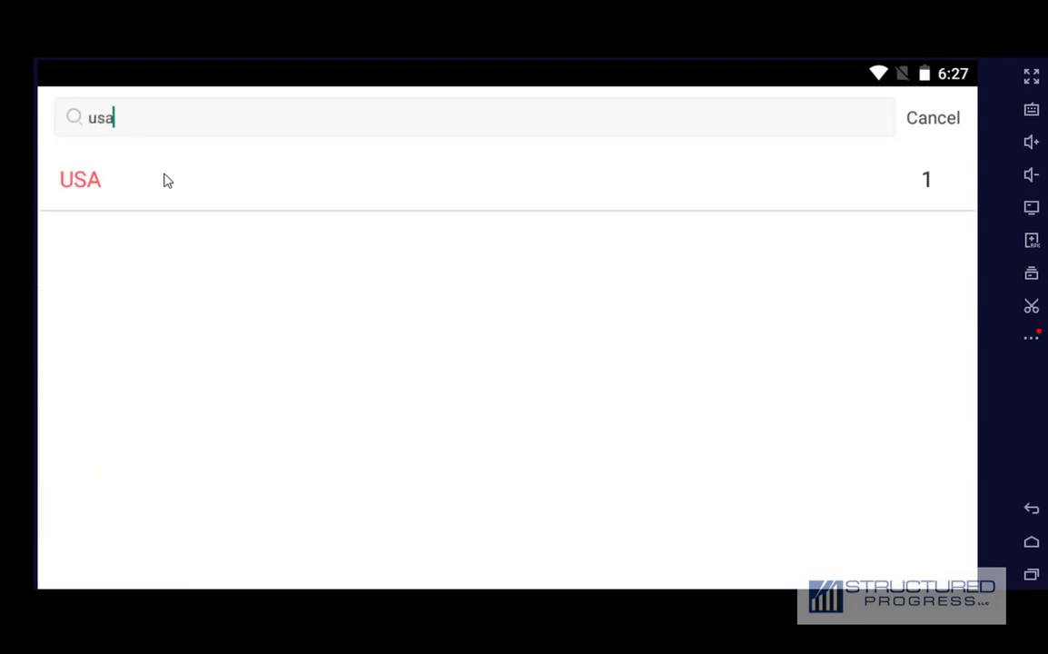
{"action": "left_click", "coordinate": [168, 180]}
{"action": "left_click", "coordinate": [946, 109]}
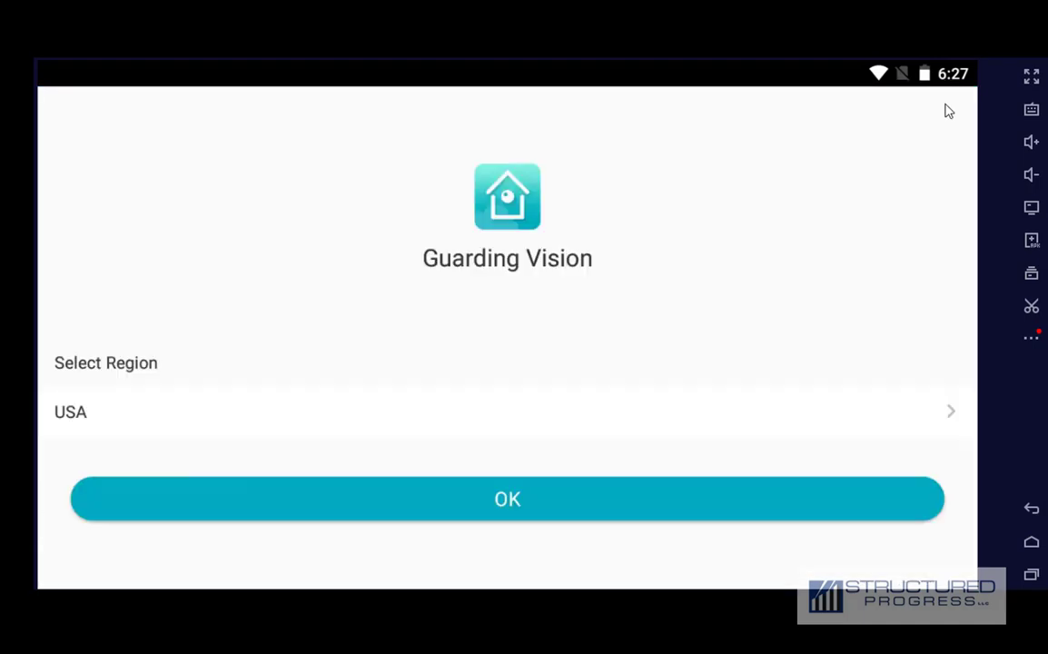
{"action": "left_click", "coordinate": [506, 500]}
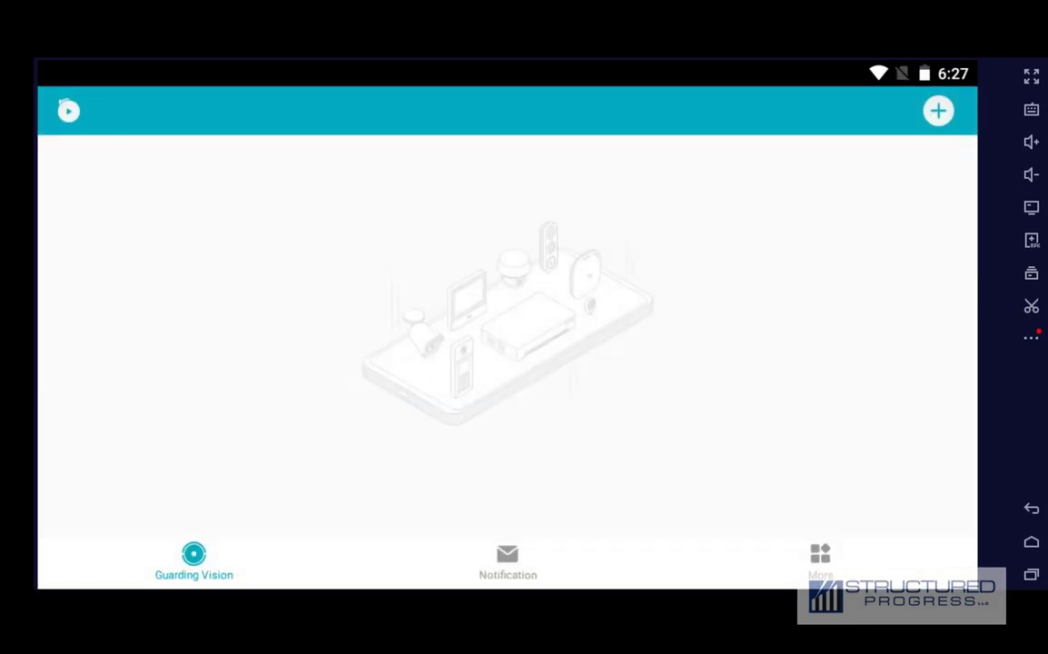
Through More > Login/Register, sign in with the account's email and password.
{"action": "left_click", "coordinate": [816, 570]}
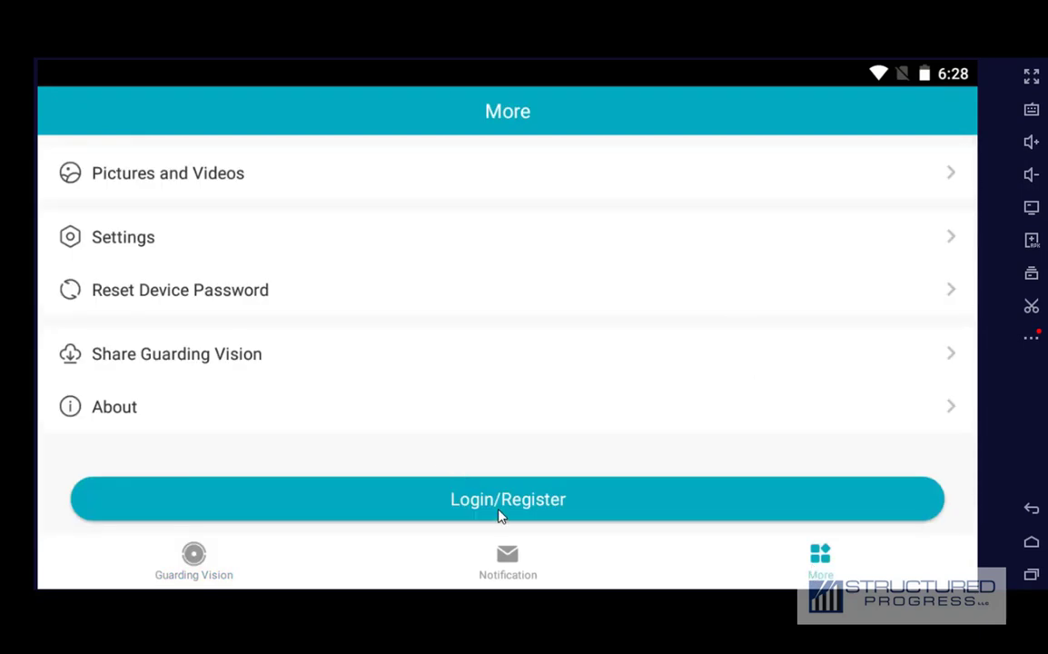
{"action": "left_click", "coordinate": [499, 514]}
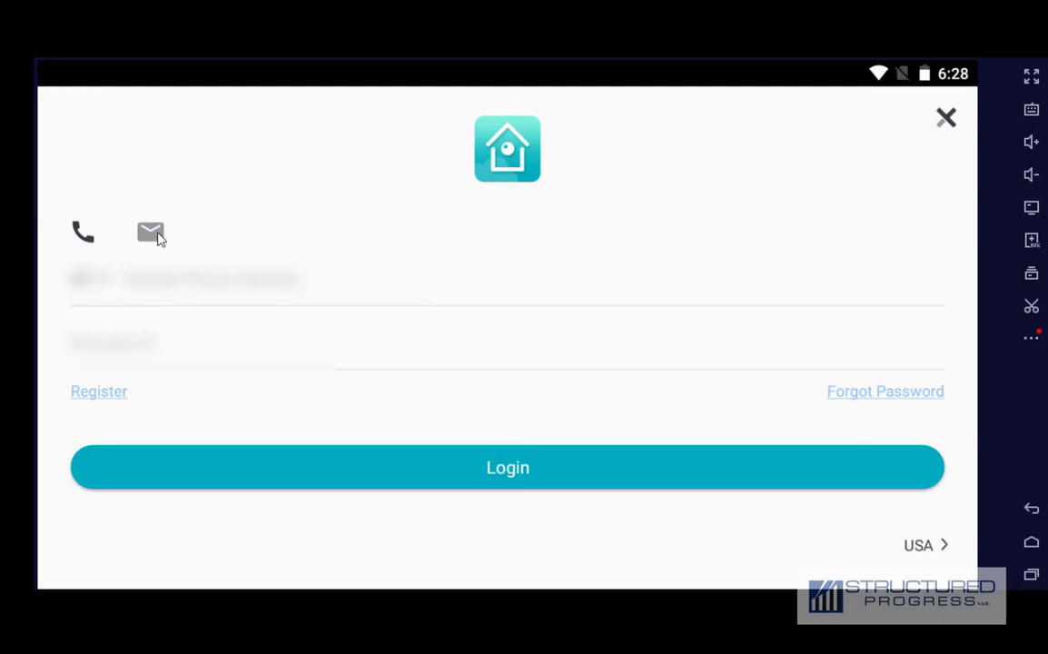
{"action": "left_click", "coordinate": [154, 233]}
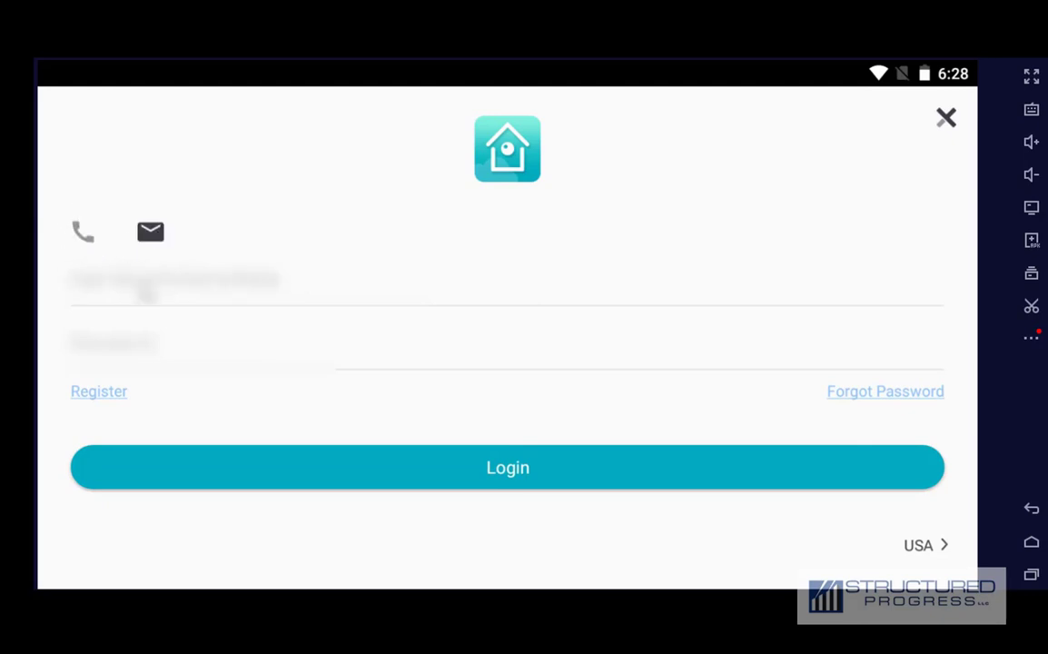
{"action": "left_click", "coordinate": [83, 231]}
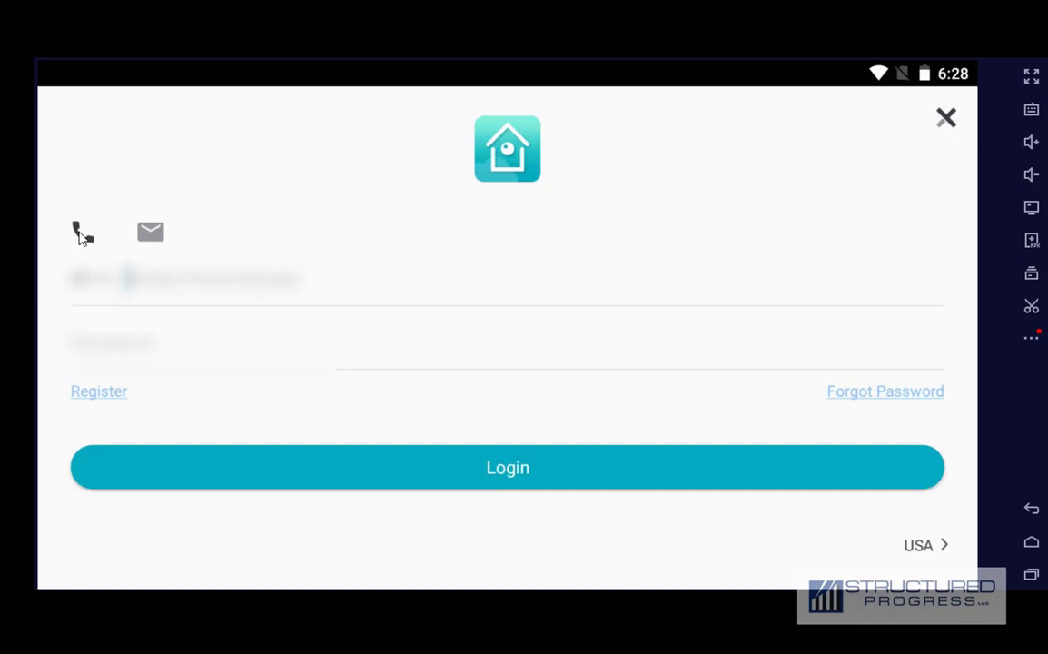
{"action": "left_click", "coordinate": [150, 233]}
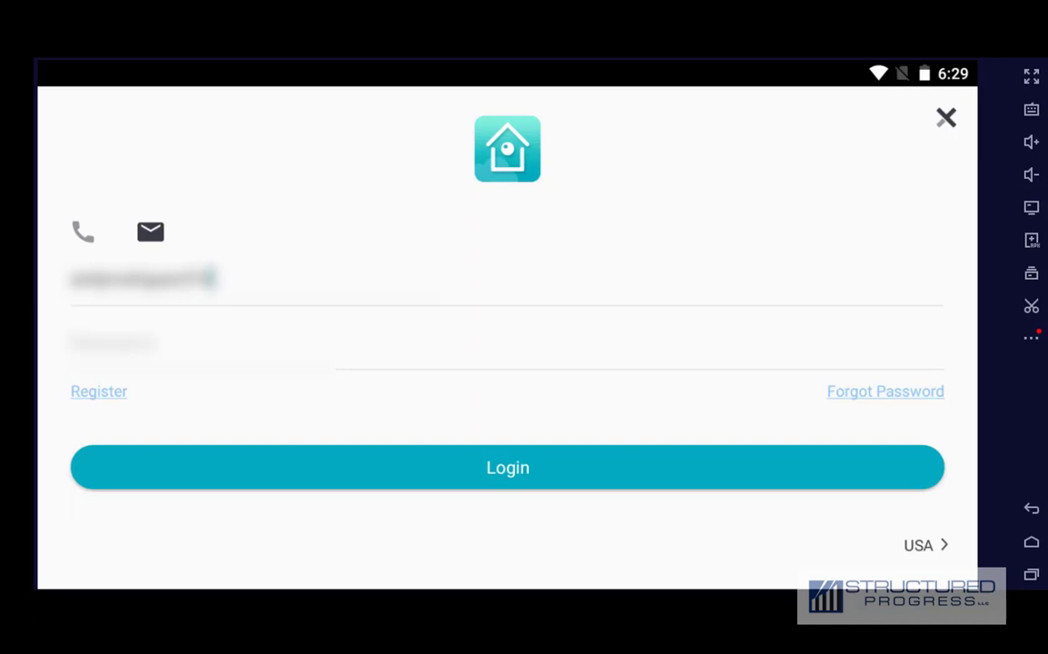
{"action": "left_click", "coordinate": [118, 354]}
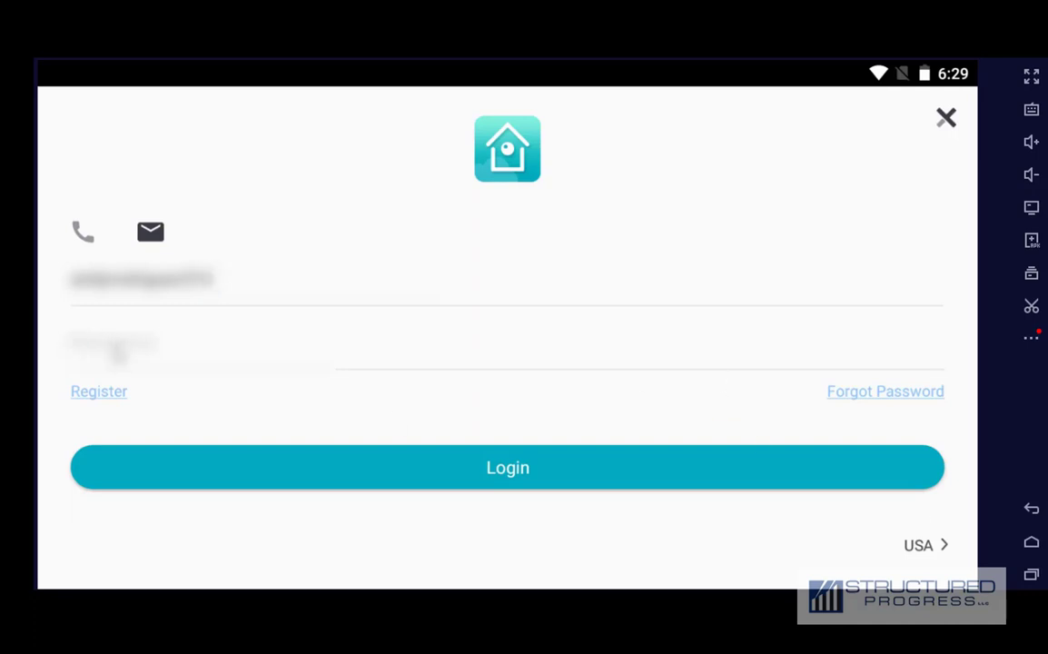
{"action": "key", "text": "ctrl+v"}
{"action": "left_click", "coordinate": [467, 487]}
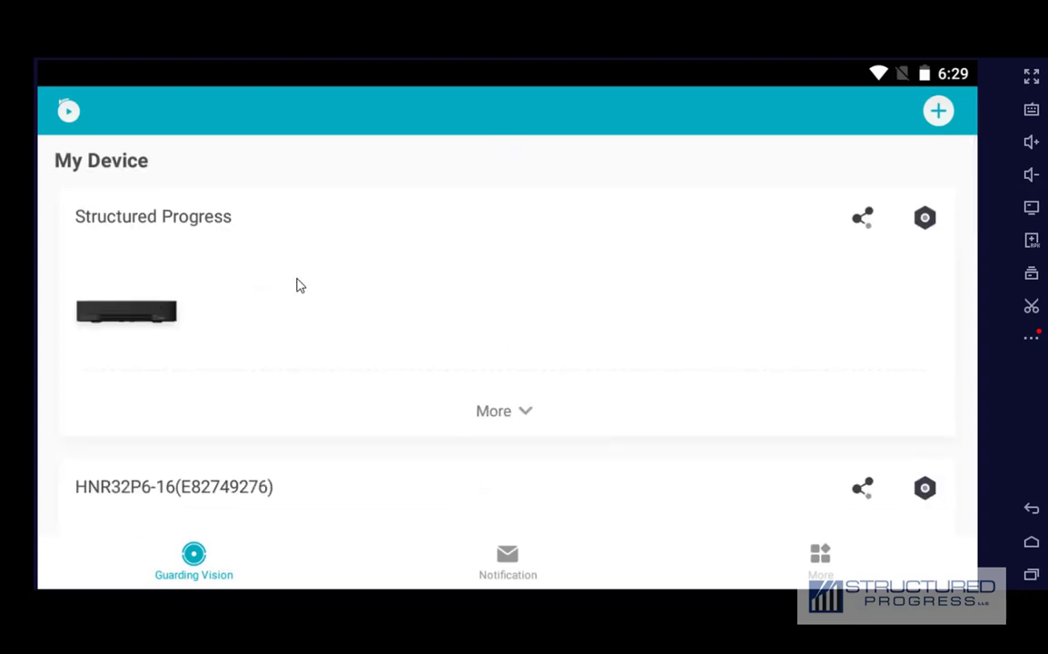
Open Structured Progress live view and unlock camera 1 with its encryption password.
{"action": "scroll", "coordinate": [273, 272], "scroll_direction": "down", "scroll_amount": 3}
{"action": "scroll", "coordinate": [273, 272], "scroll_direction": "up", "scroll_amount": 3}
{"action": "left_click", "coordinate": [150, 314]}
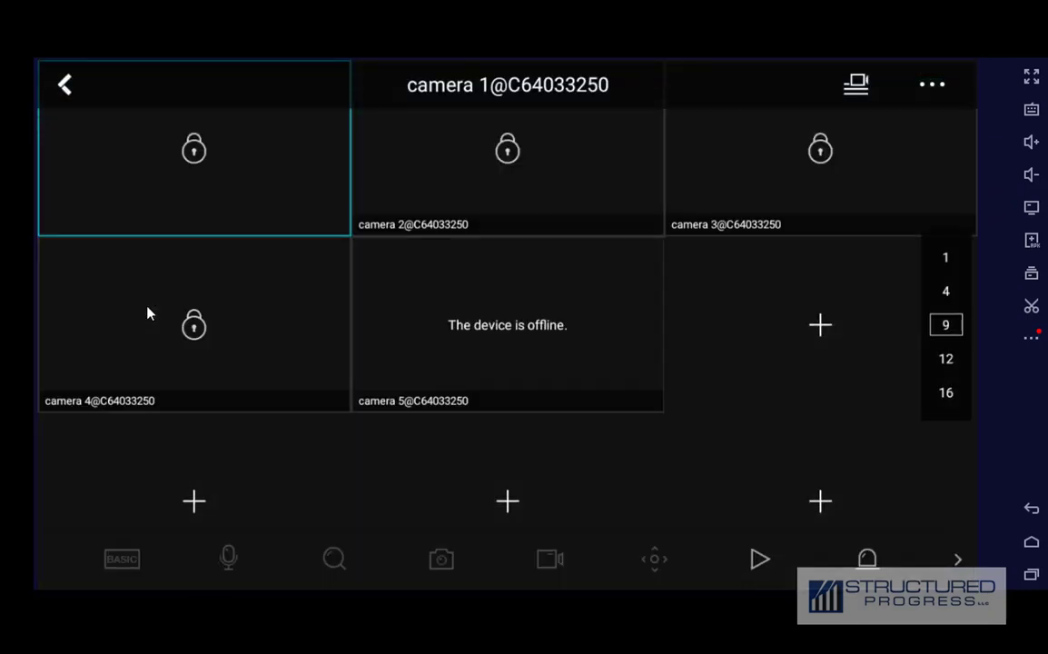
{"action": "left_click", "coordinate": [192, 158]}
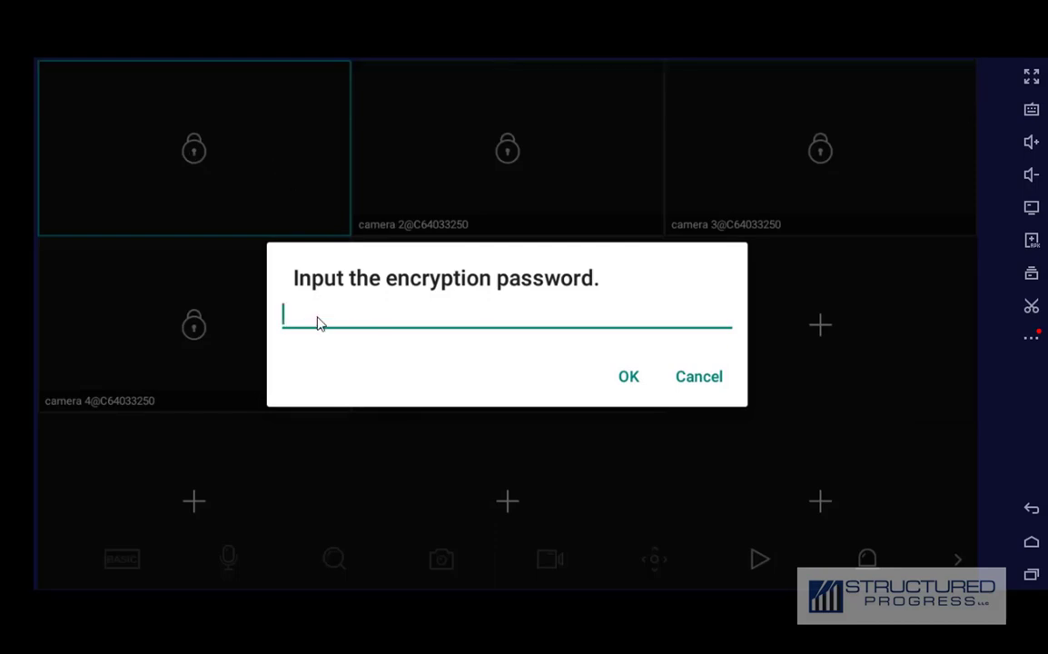
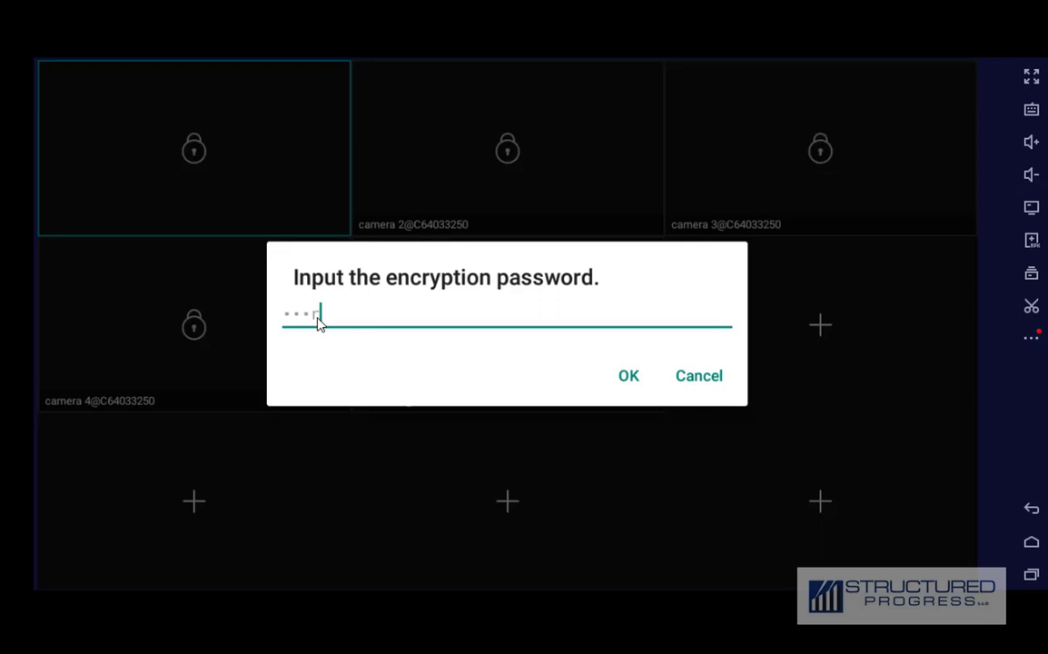
{"action": "left_click", "coordinate": [626, 380]}
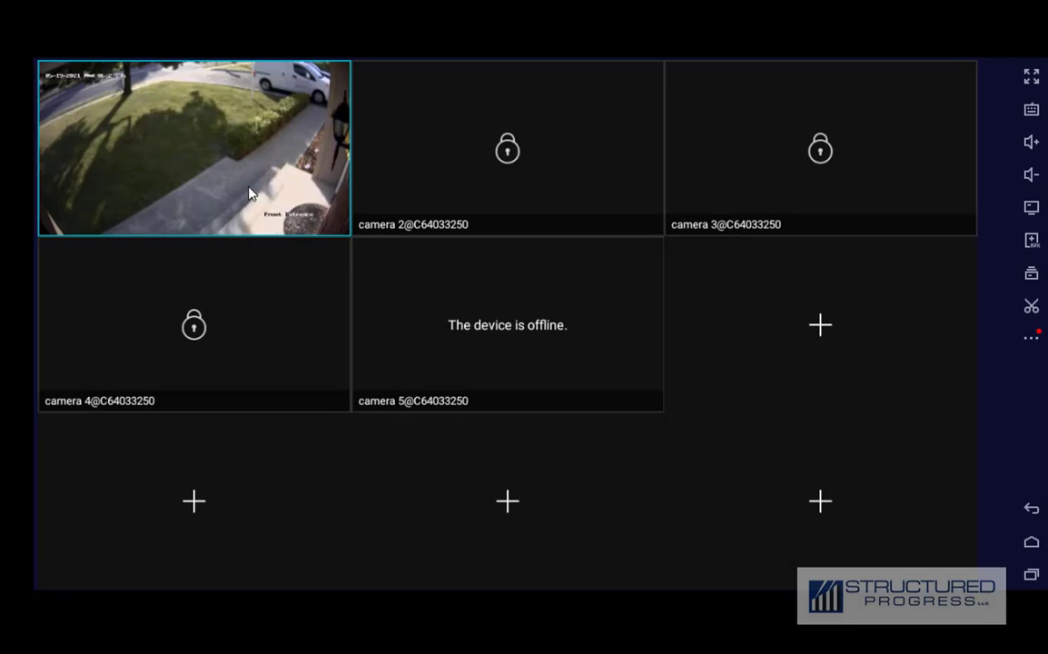
Reopen Structured Progress live view, enlarge camera 1, and switch quality from HD to Basic.
{"action": "left_click", "coordinate": [1034, 511]}
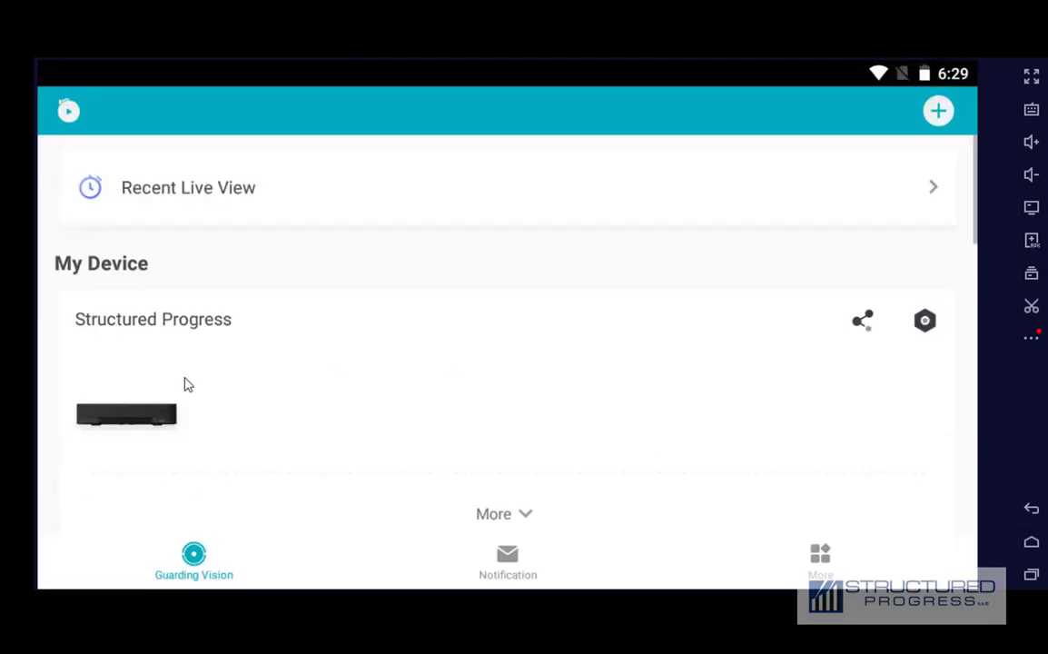
{"action": "left_click", "coordinate": [151, 396]}
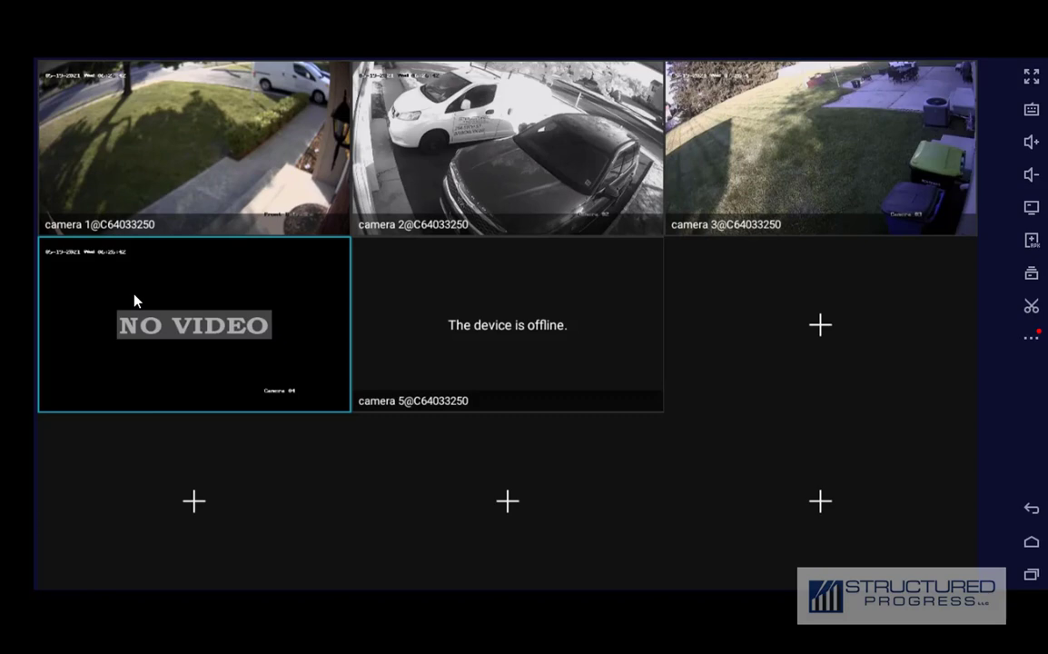
{"action": "double_click", "coordinate": [142, 178]}
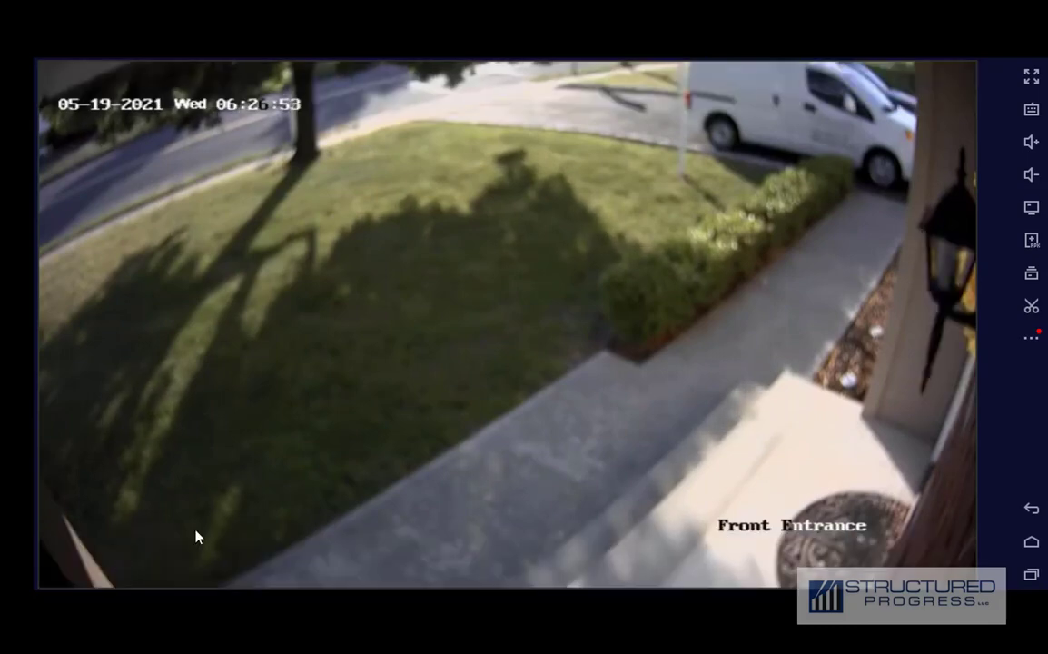
{"action": "left_click", "coordinate": [133, 582]}
{"action": "left_click", "coordinate": [121, 563]}
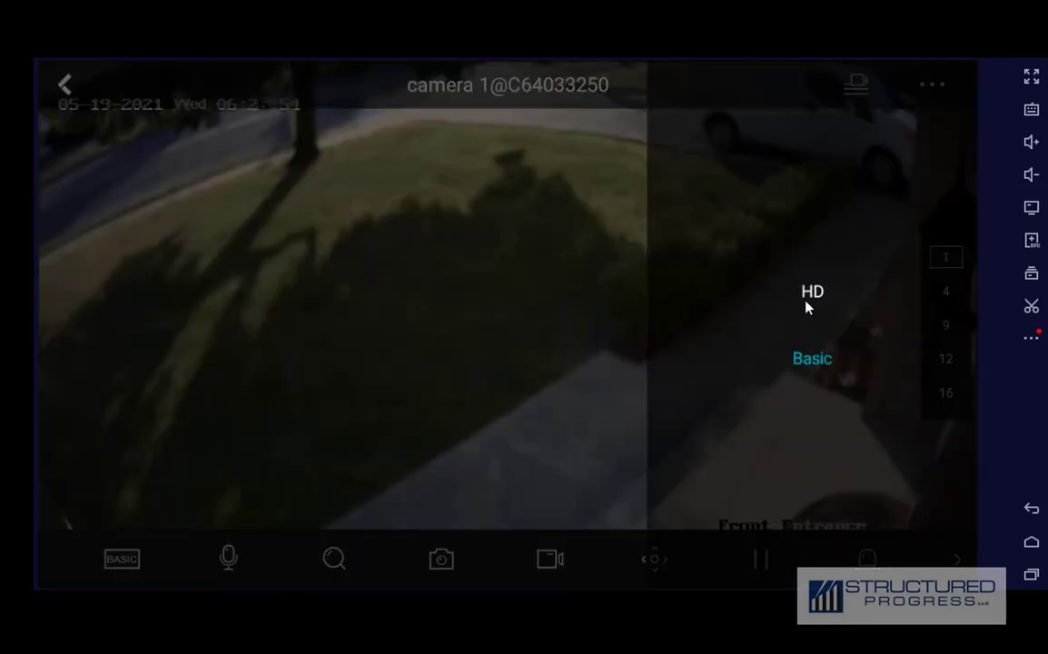
{"action": "left_click", "coordinate": [810, 292]}
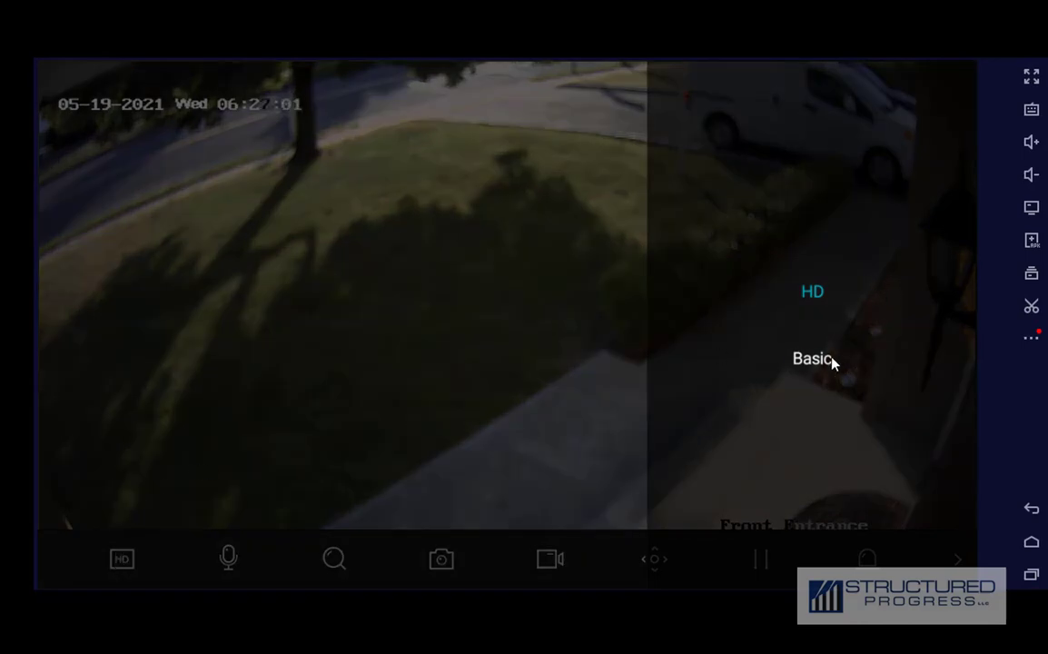
{"action": "left_click", "coordinate": [813, 358]}
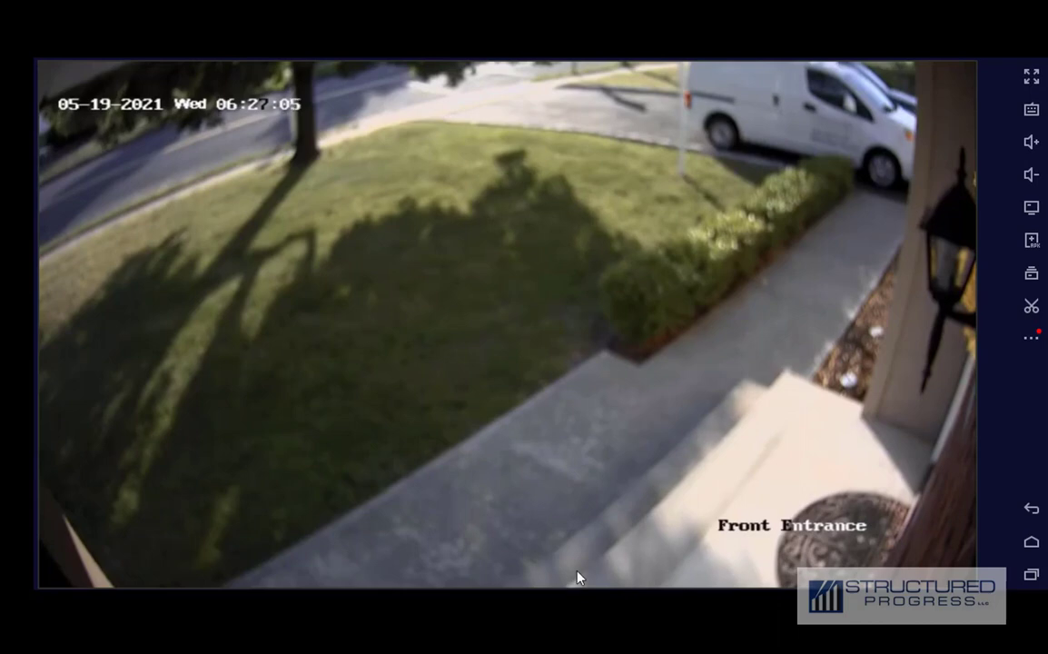
Open and close the pan and tilt controls, then return to the home device list.
{"action": "left_click", "coordinate": [575, 574]}
{"action": "left_click", "coordinate": [655, 563]}
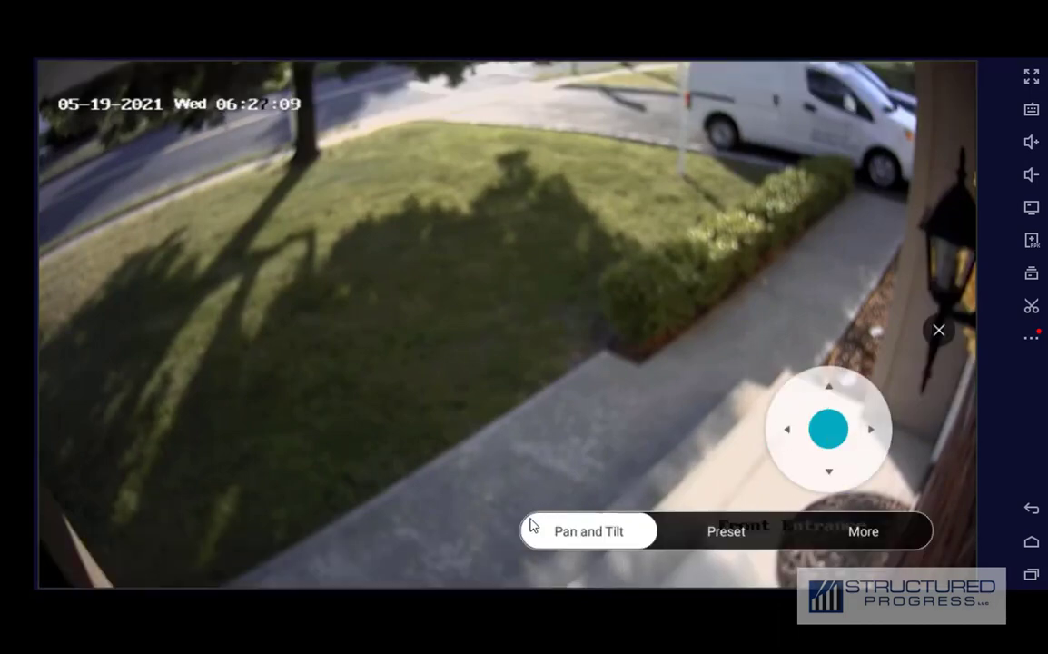
{"action": "left_click", "coordinate": [1030, 509]}
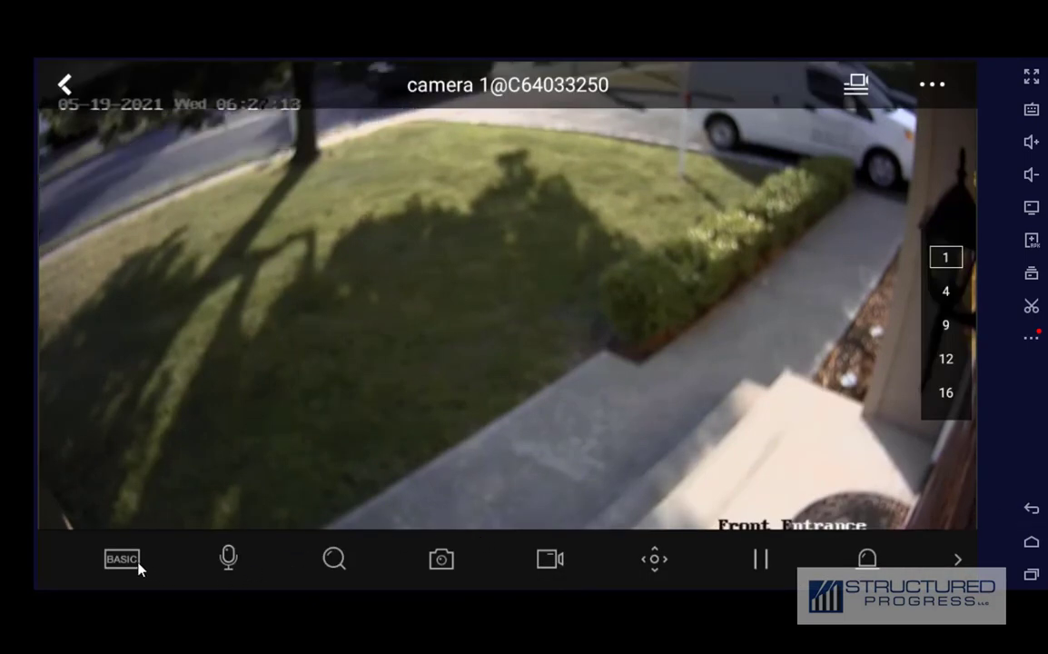
{"action": "left_click_drag", "start_coordinate": [772, 568], "coordinate": [459, 584]}
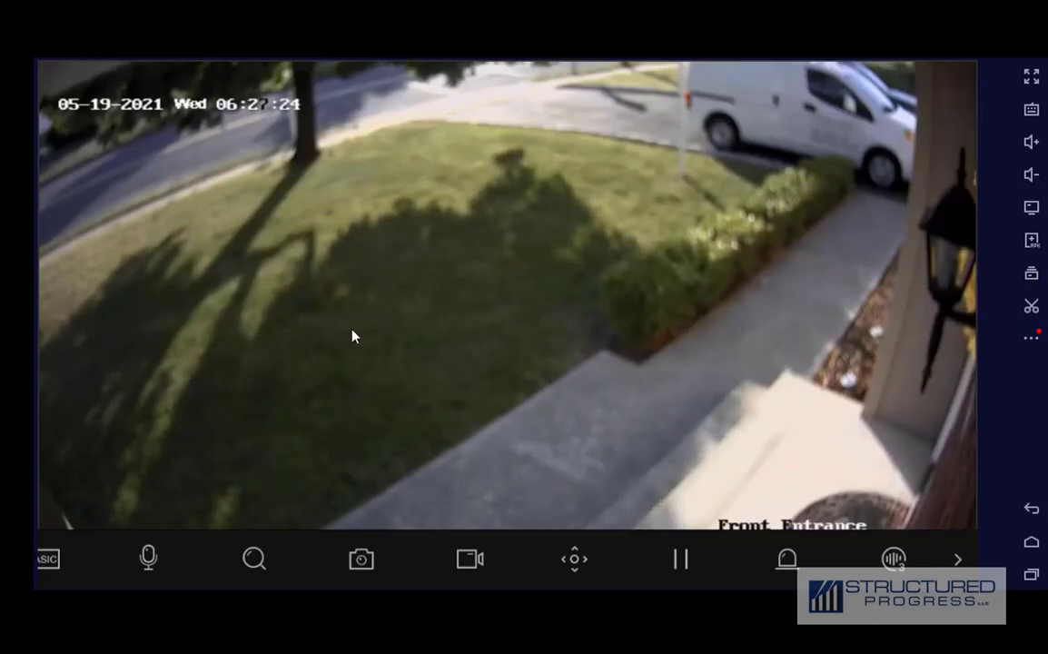
{"action": "left_click", "coordinate": [1031, 510]}
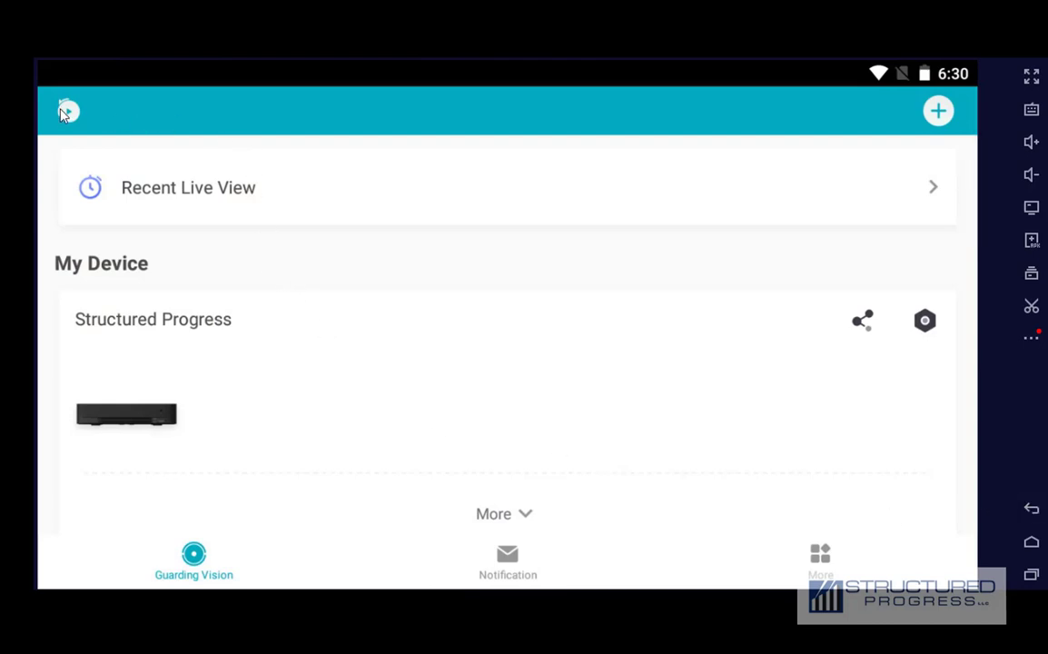
Select the Structured Progress cameras for playback, excluding camera 4.
{"action": "left_click", "coordinate": [63, 111]}
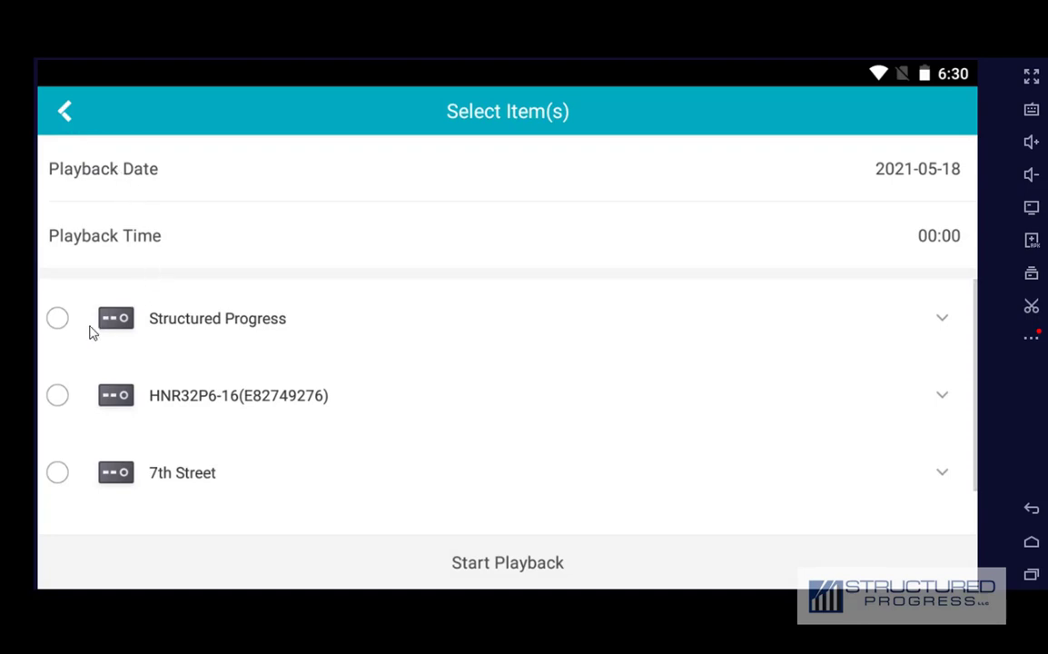
{"action": "left_click", "coordinate": [58, 320]}
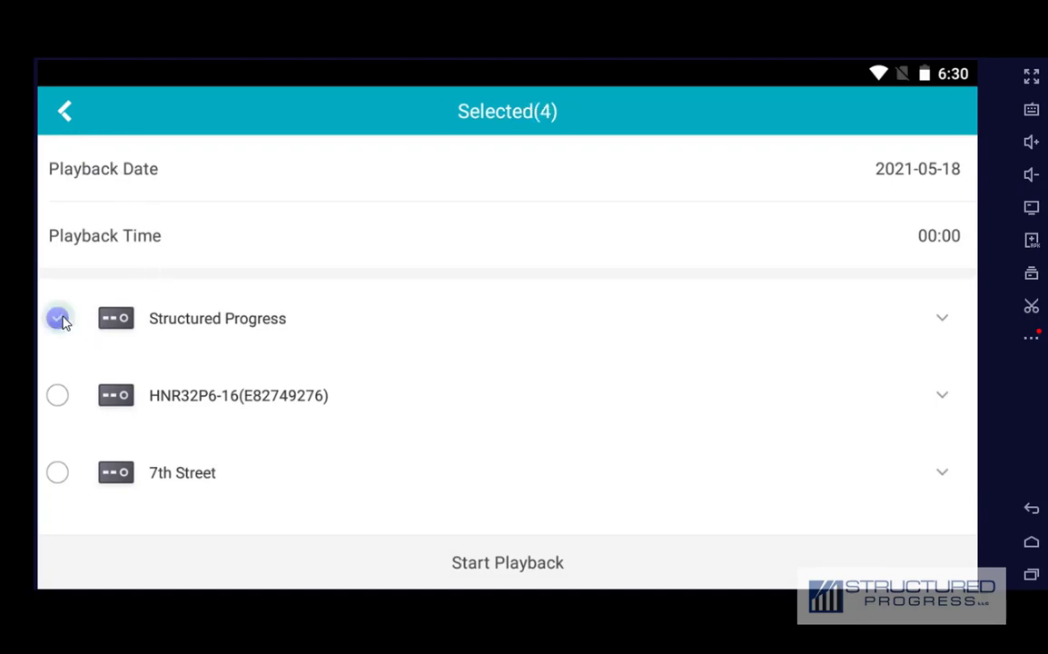
{"action": "left_click", "coordinate": [940, 320]}
{"action": "scroll", "coordinate": [220, 404], "scroll_direction": "down", "scroll_amount": 2}
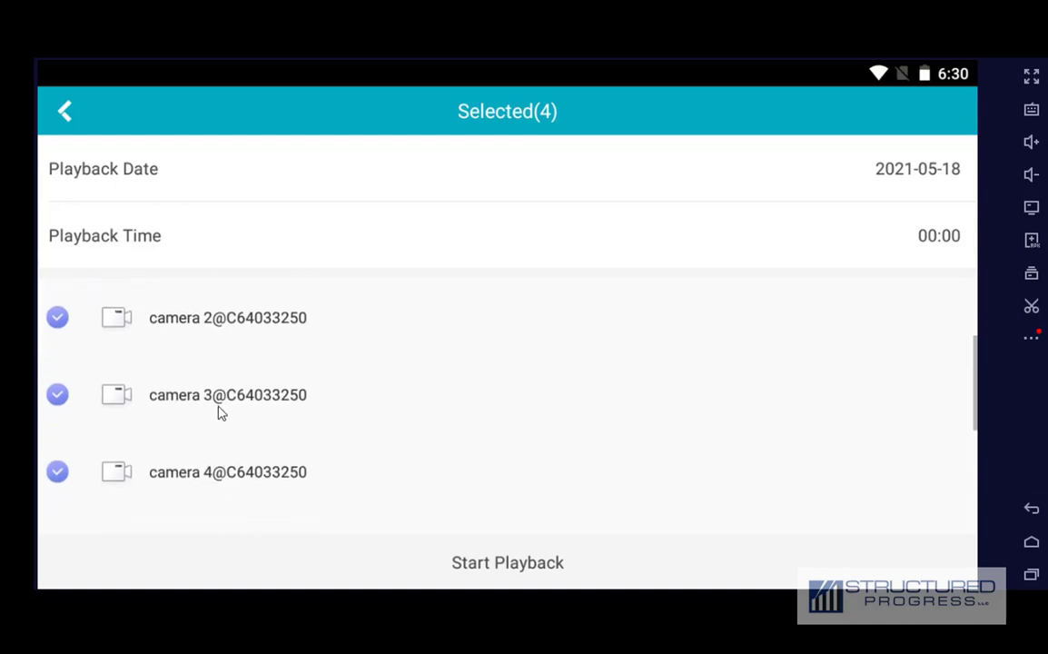
{"action": "scroll", "coordinate": [218, 417], "scroll_direction": "down", "scroll_amount": 1}
{"action": "scroll", "coordinate": [163, 426], "scroll_direction": "down", "scroll_amount": 1}
{"action": "scroll", "coordinate": [81, 445], "scroll_direction": "up", "scroll_amount": 2}
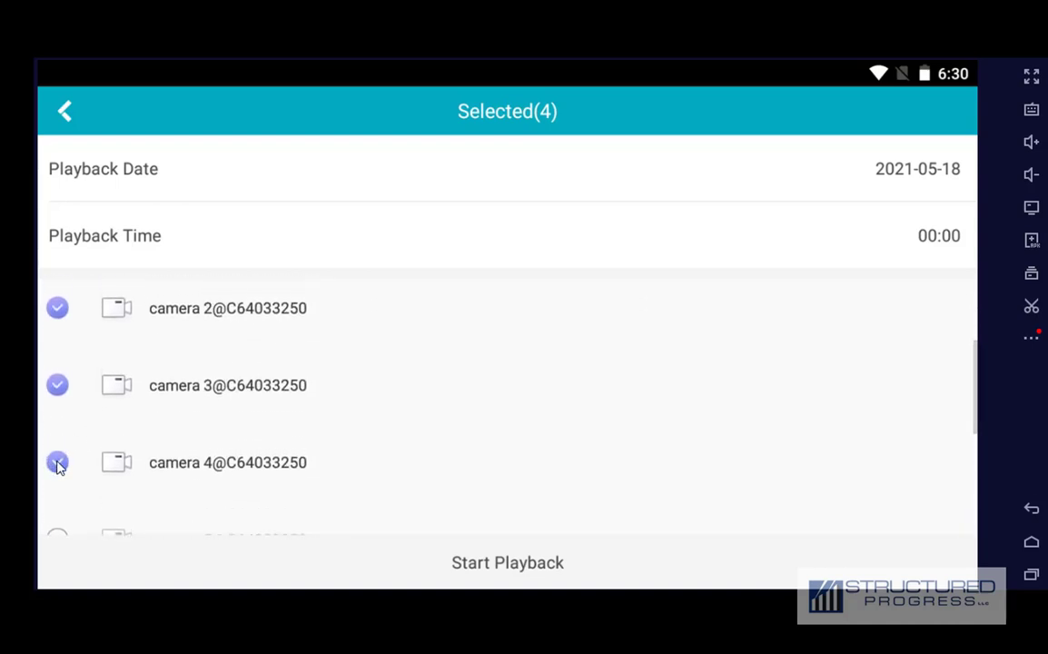
{"action": "left_click", "coordinate": [54, 463]}
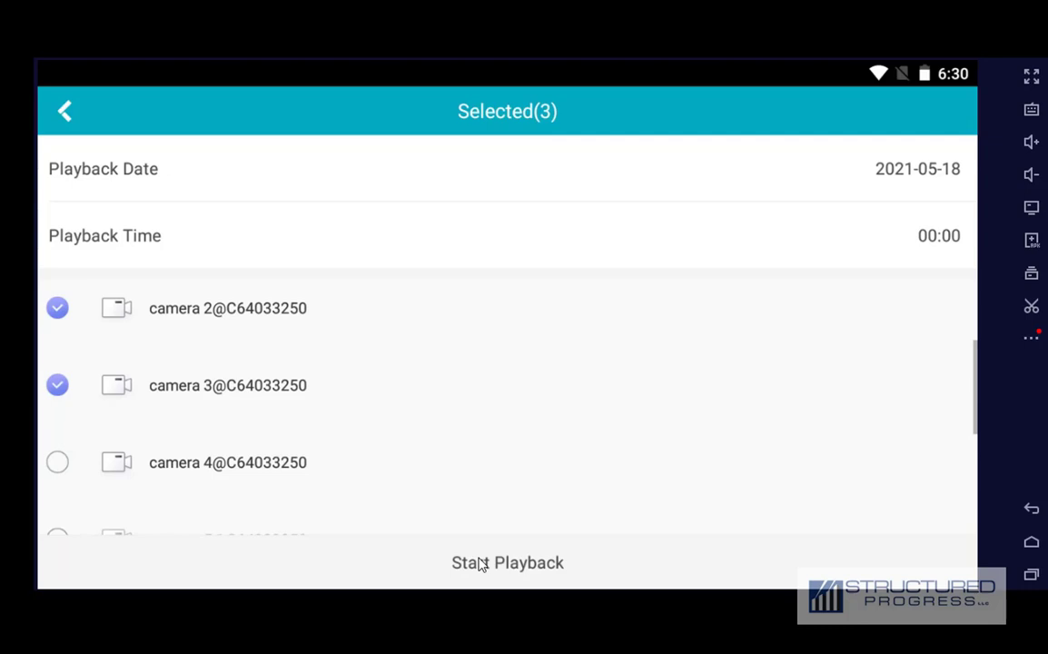
Set the playback date to 17 May 2021 and start time to 13:00.
{"action": "left_click", "coordinate": [896, 169]}
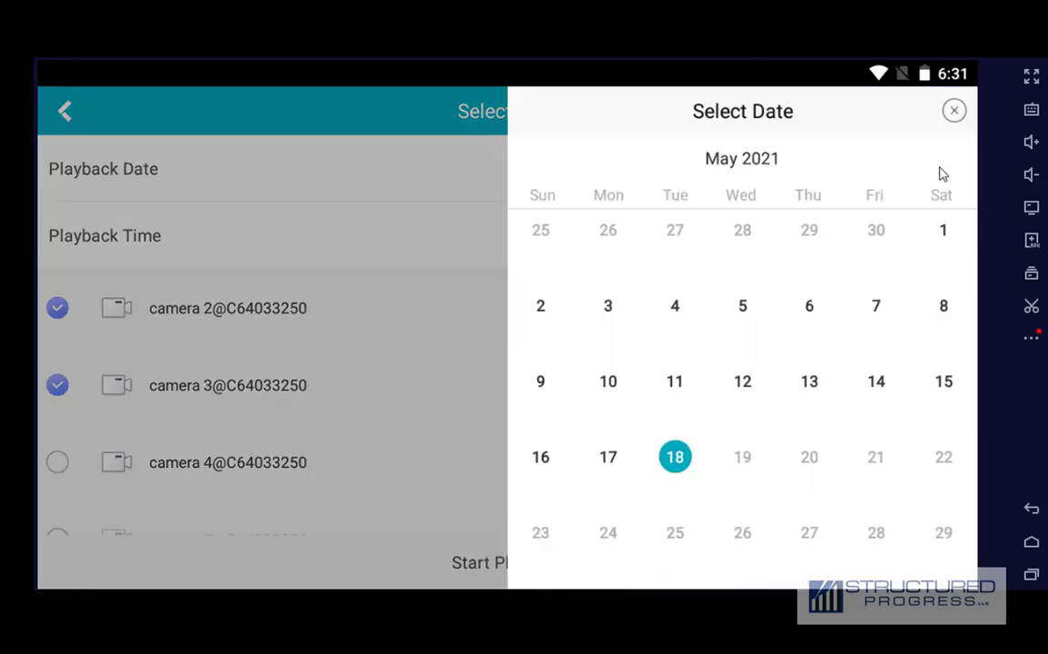
{"action": "left_click", "coordinate": [608, 457]}
{"action": "left_click", "coordinate": [929, 241]}
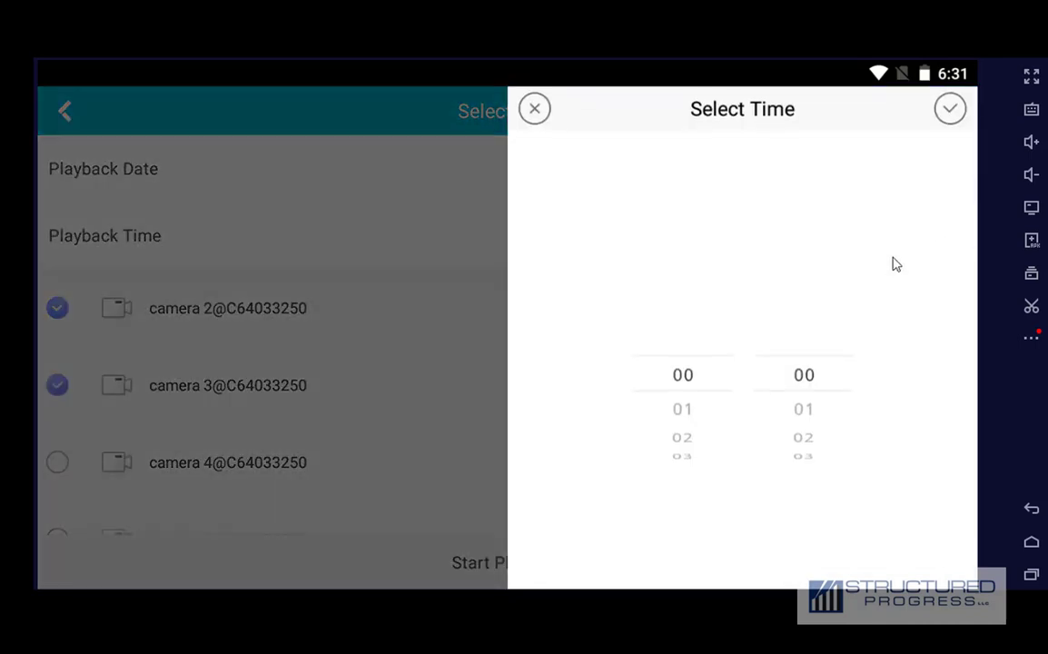
{"action": "scroll", "coordinate": [686, 400], "scroll_direction": "down", "scroll_amount": 1}
{"action": "scroll", "coordinate": [685, 421], "scroll_direction": "down", "scroll_amount": 2}
{"action": "scroll", "coordinate": [686, 363], "scroll_direction": "down", "scroll_amount": 3}
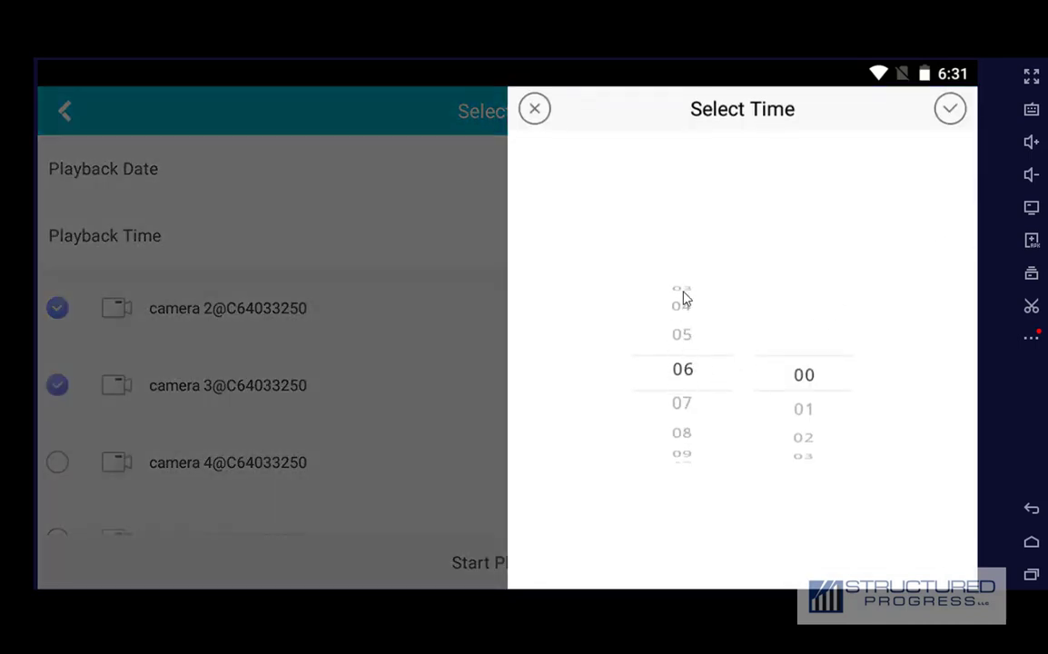
{"action": "scroll", "coordinate": [676, 365], "scroll_direction": "down", "scroll_amount": 1}
{"action": "scroll", "coordinate": [681, 400], "scroll_direction": "down", "scroll_amount": 3}
{"action": "scroll", "coordinate": [686, 363], "scroll_direction": "down", "scroll_amount": 3}
{"action": "left_click", "coordinate": [949, 108]}
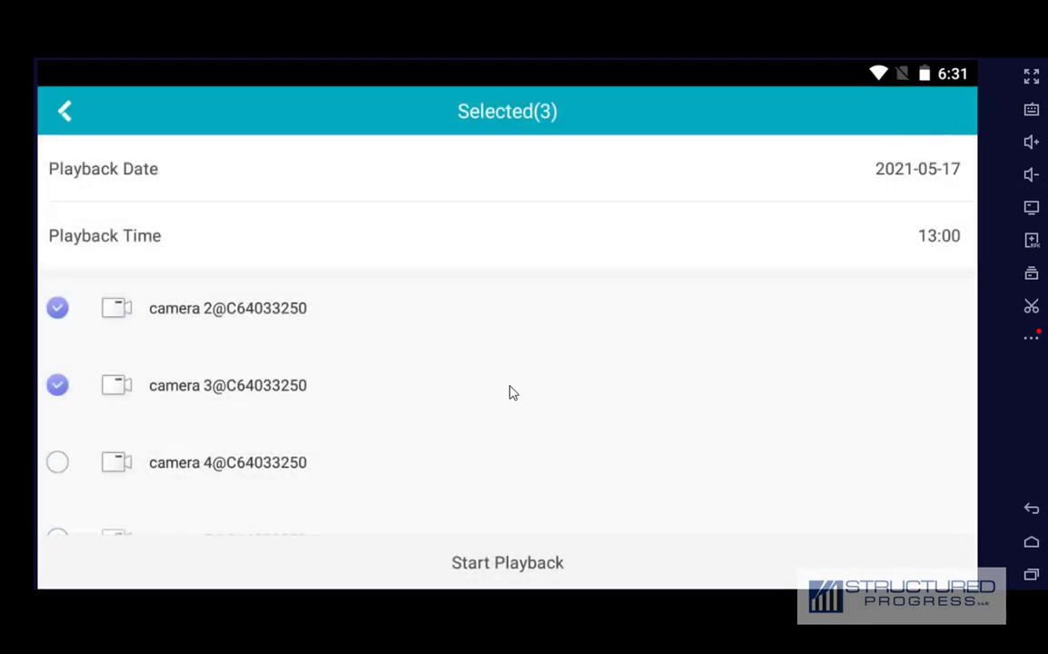
{"action": "left_click", "coordinate": [513, 567]}
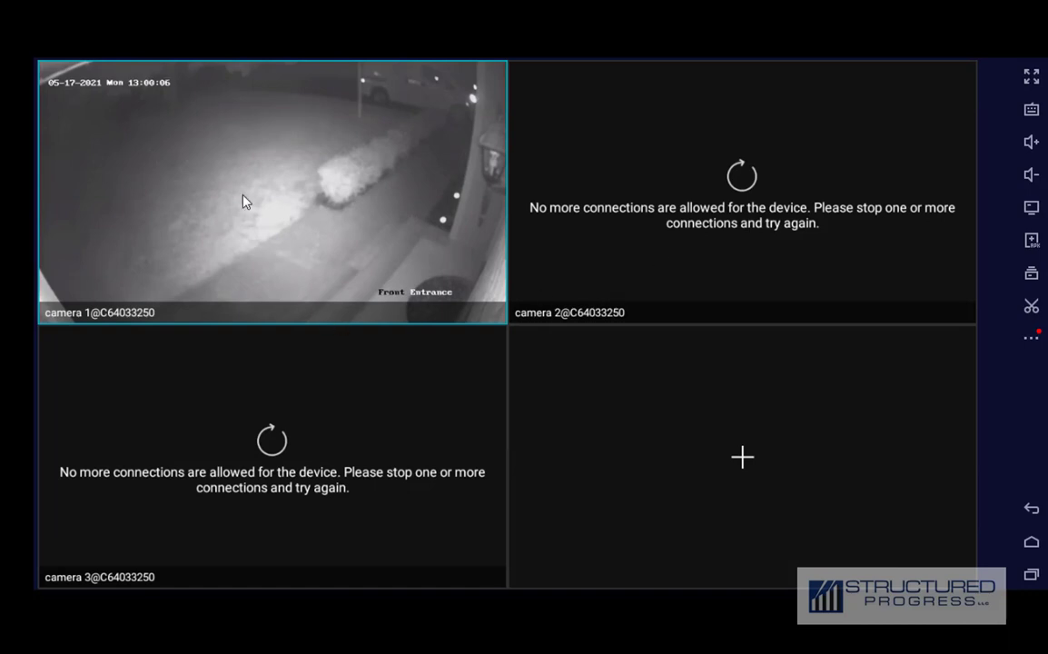
{"action": "double_click", "coordinate": [264, 179]}
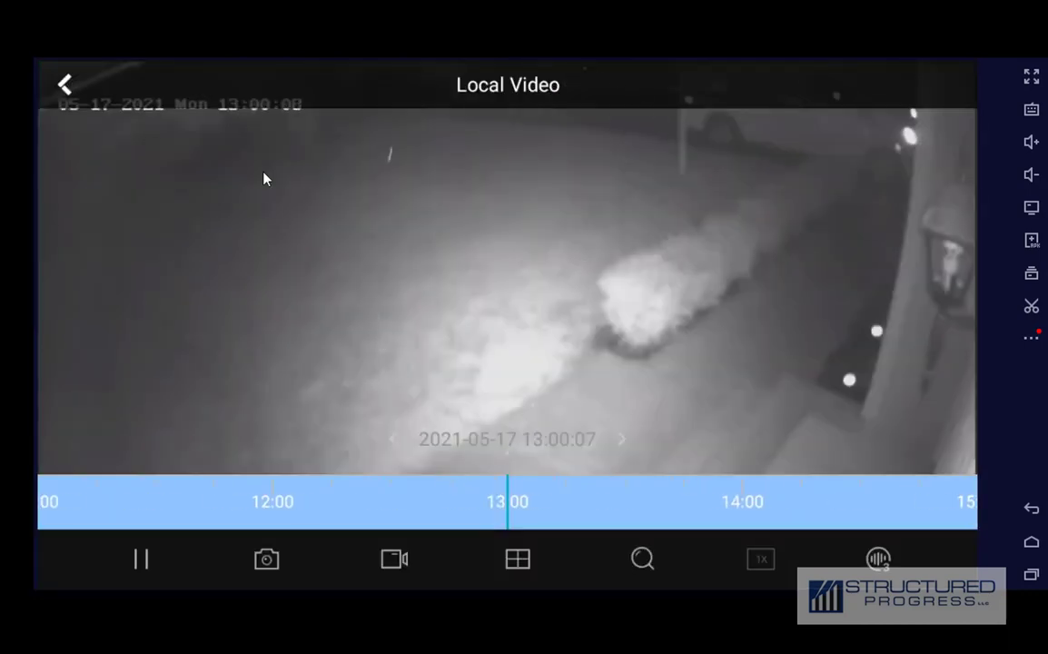